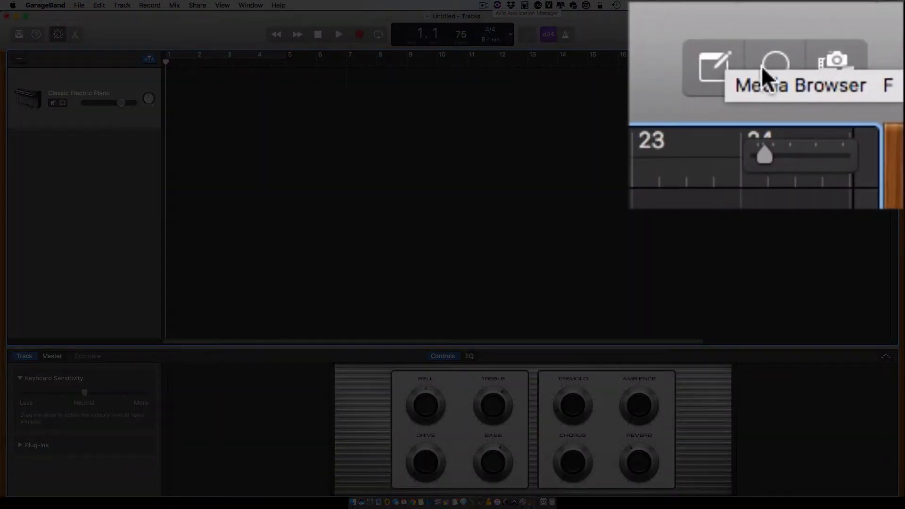
Find the Left Coast Piano loop among the piano Apple Loops, add it on a new track at bar 1, and audition it
click(870, 35)
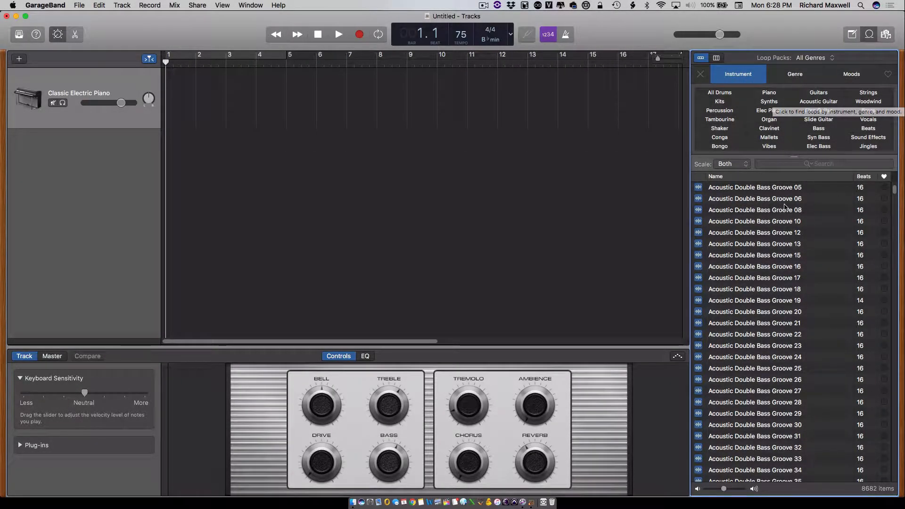
click(768, 94)
drag(732, 397, 185, 179)
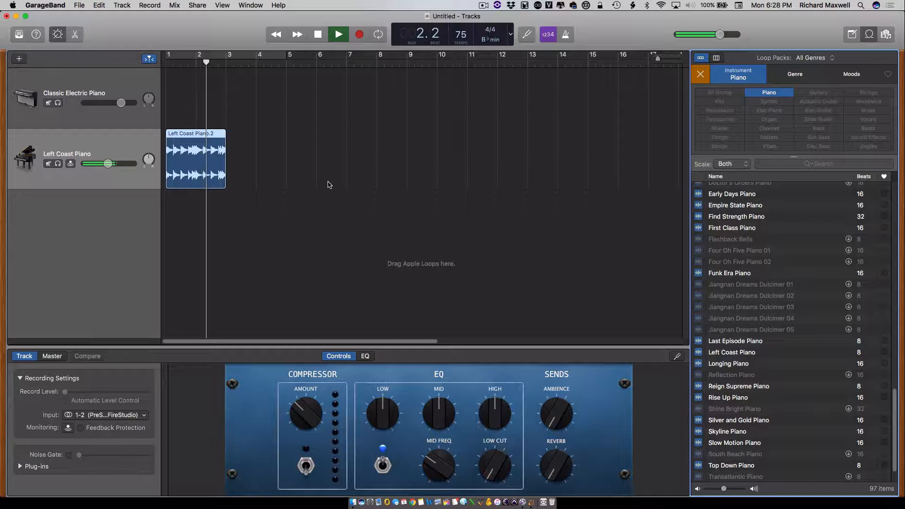
key(space)
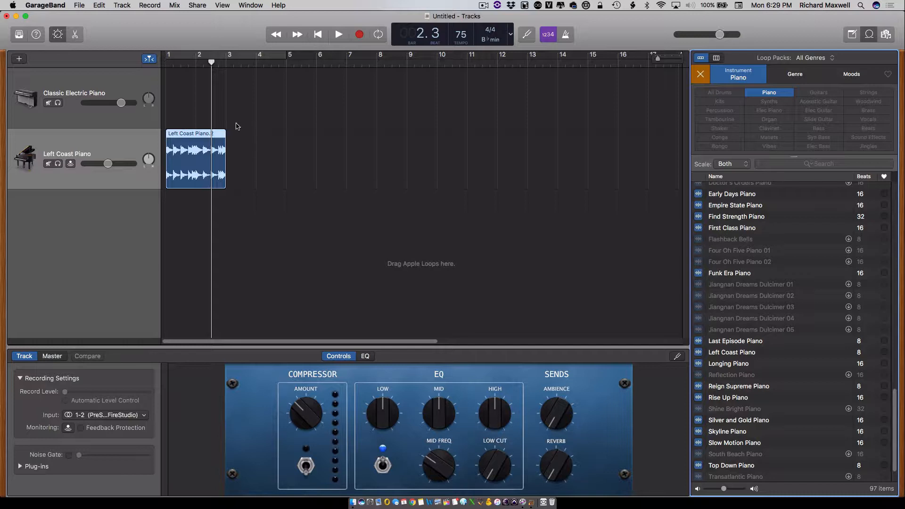
click(316, 36)
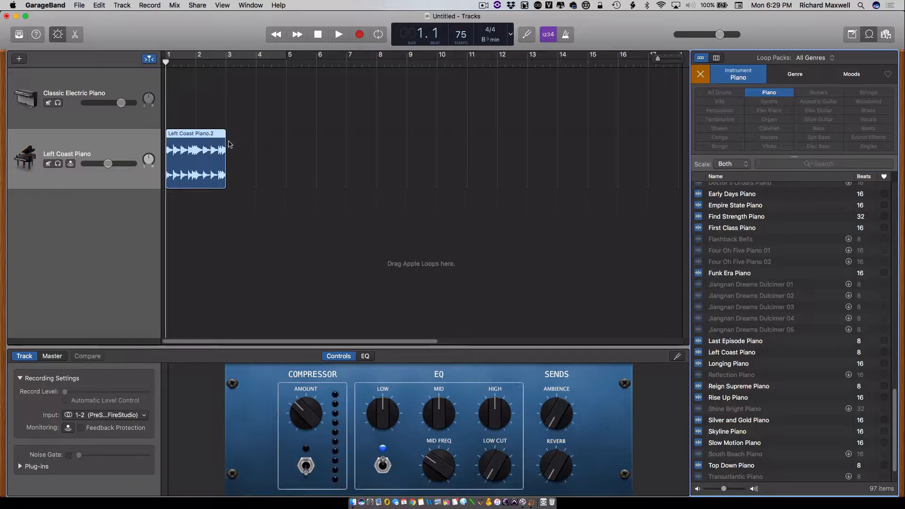
Loop the Left Coast Piano region out to bar 17 and play it from the start
drag(228, 145, 649, 175)
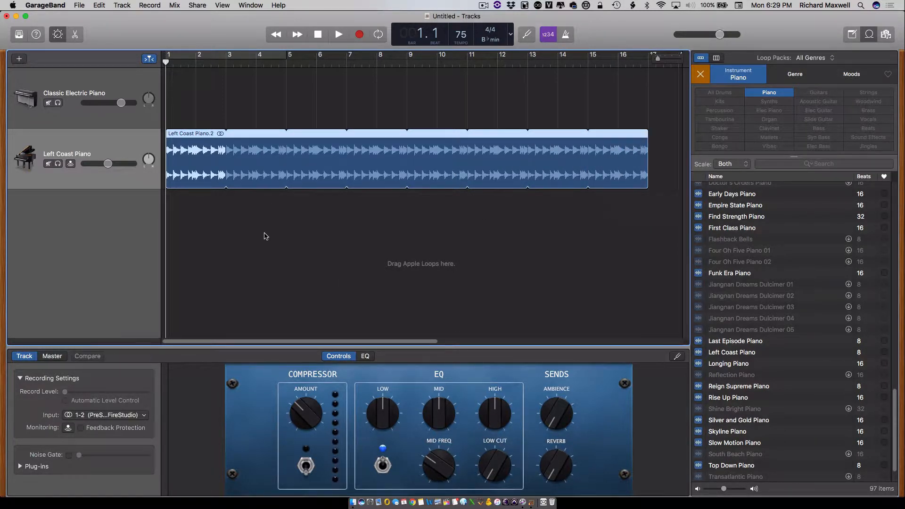
key(space)
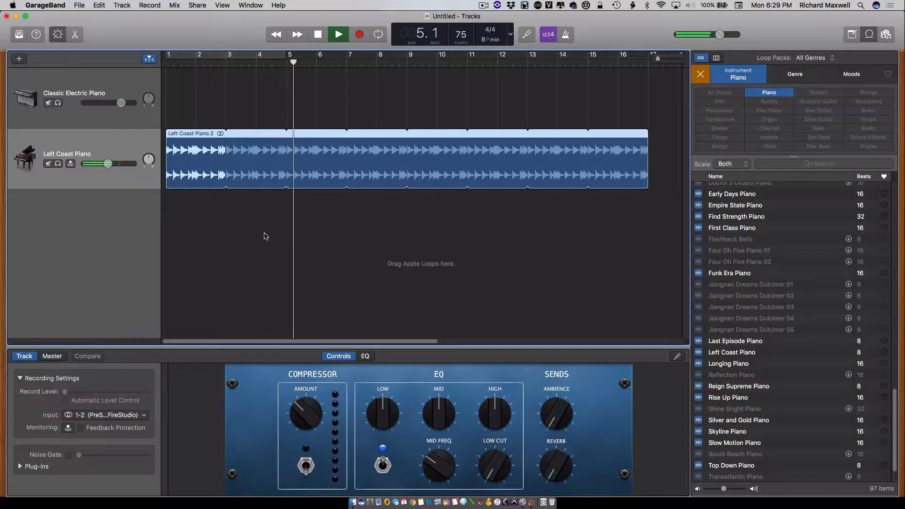
key(space)
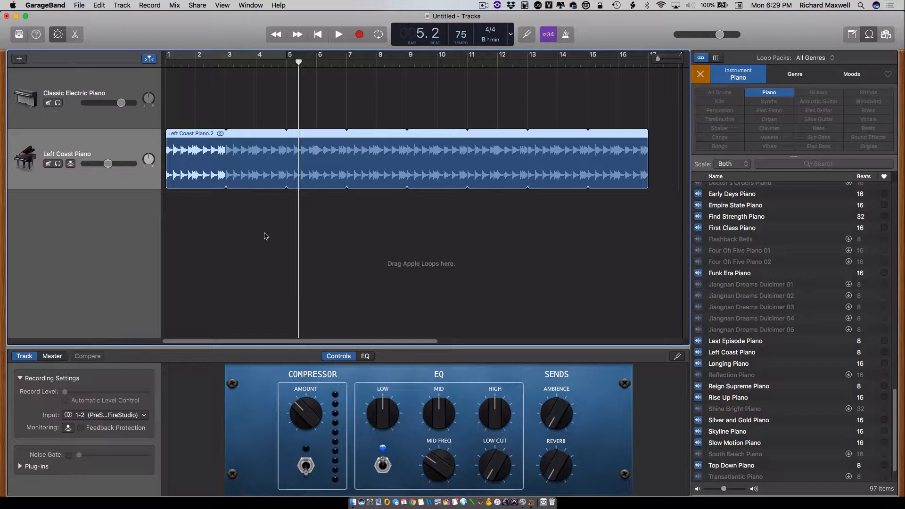
Show the transposition track and move the Left Coast Piano track above Classic Electric Piano
click(124, 6)
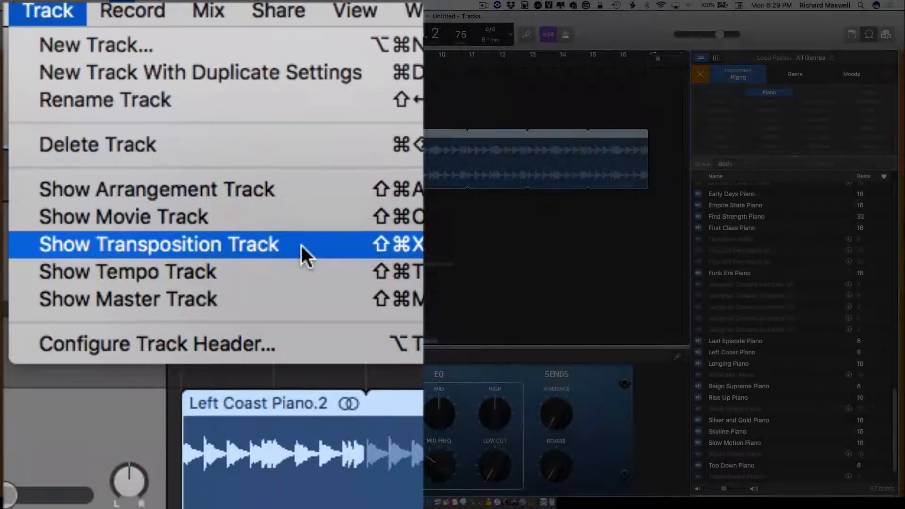
click(354, 289)
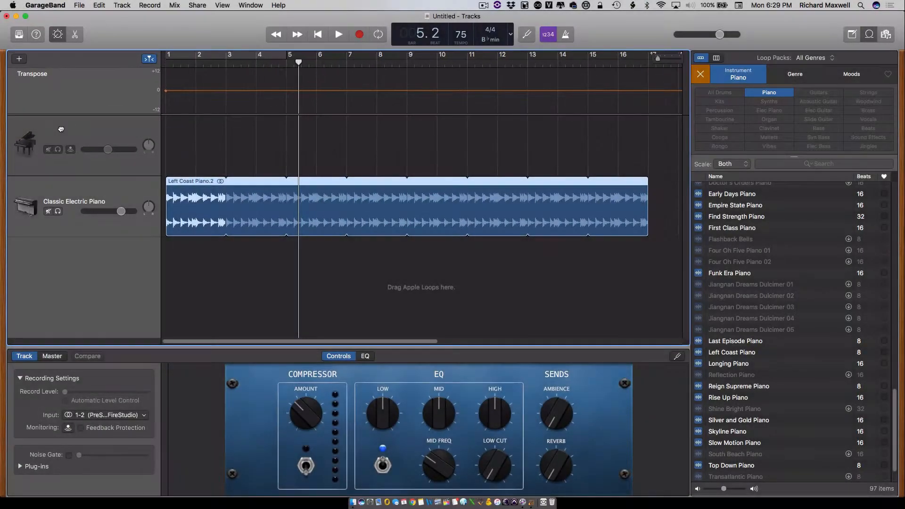
click(61, 132)
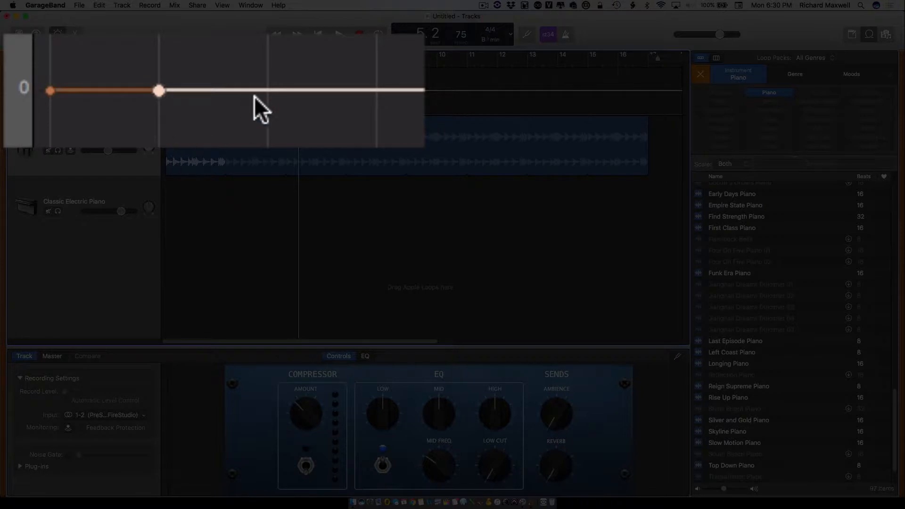
Transpose bar 2 to +5 using transposition points at bars 2 and 3, and play the change from the start
click(268, 91)
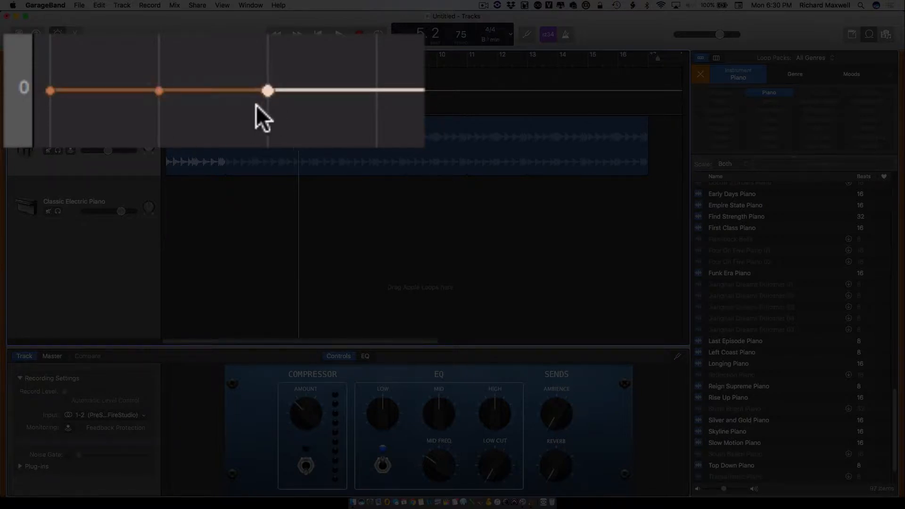
click(218, 92)
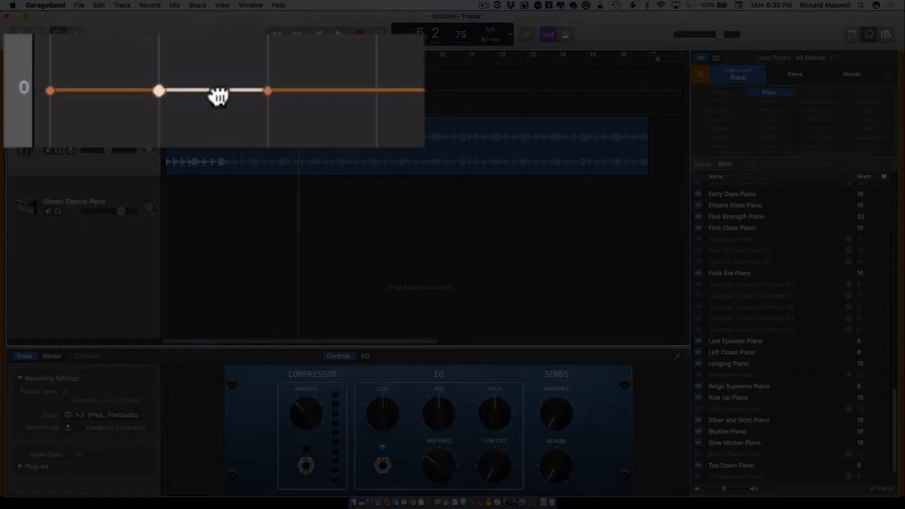
drag(218, 97, 219, 56)
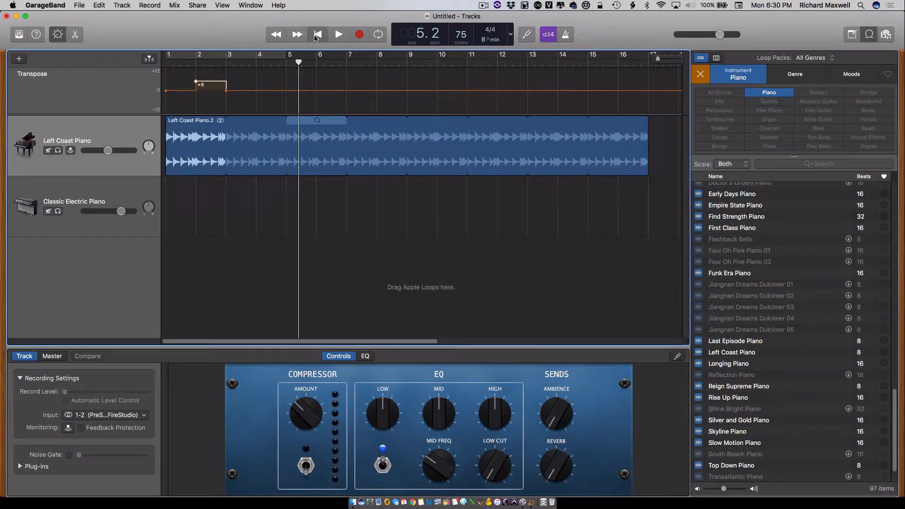
click(315, 37)
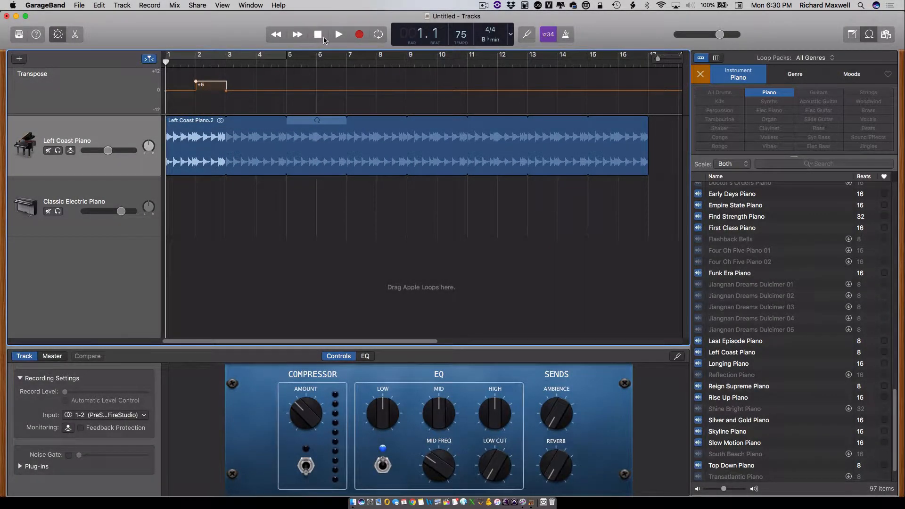
click(339, 37)
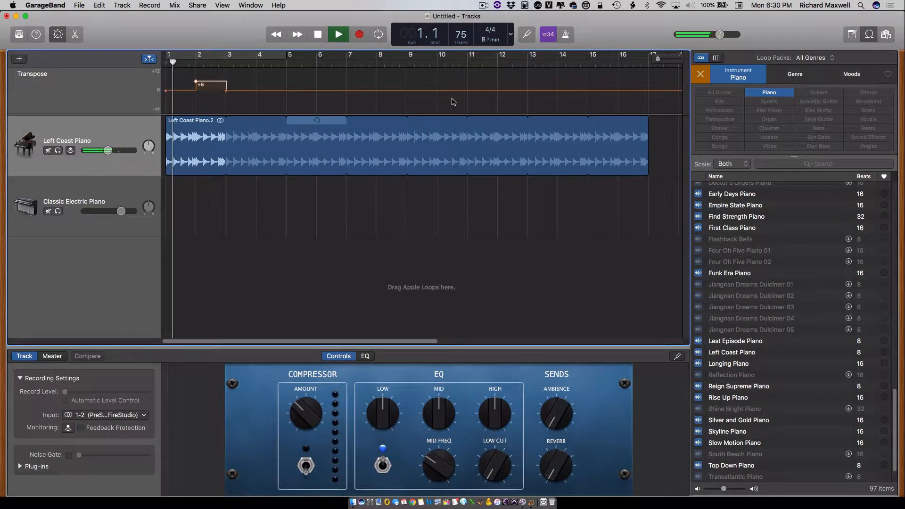
click(318, 41)
Set the transposition to -5 across bar 4 and to -7 across bar 2, and play the progression from the start
click(257, 89)
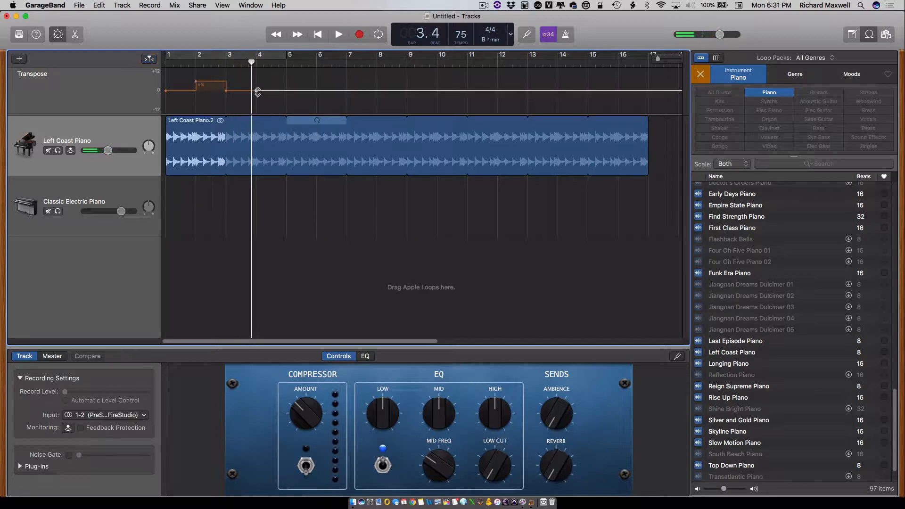
click(286, 90)
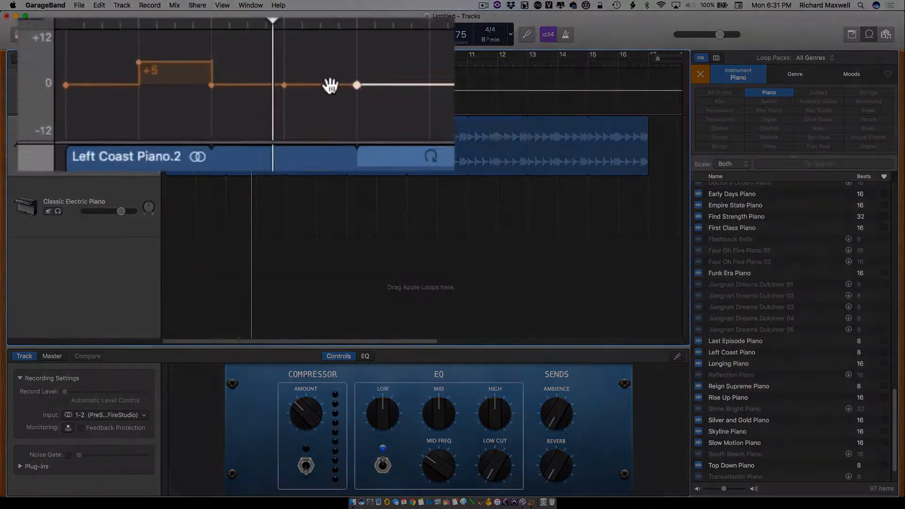
drag(276, 89, 277, 100)
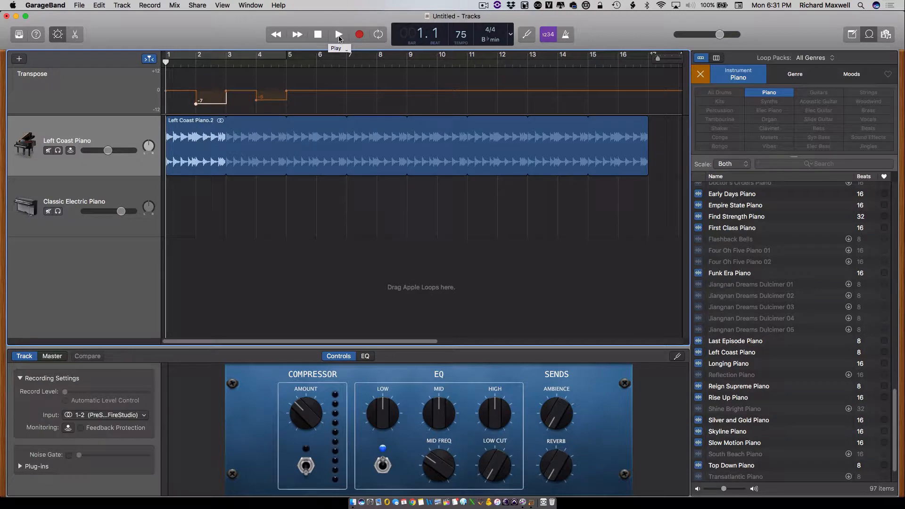
click(339, 35)
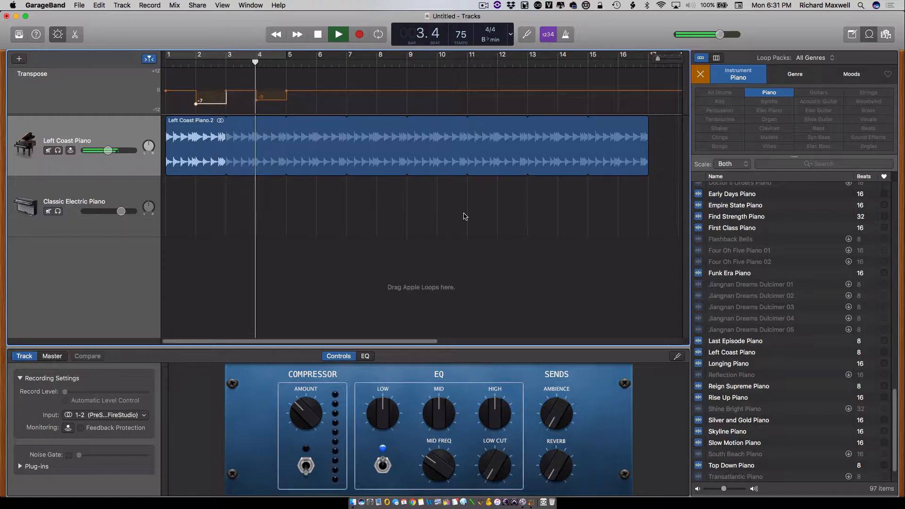
click(316, 35)
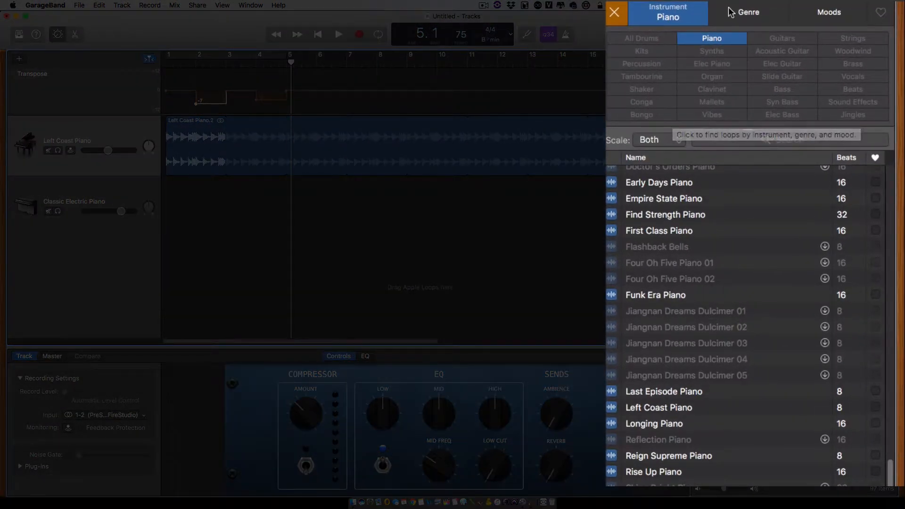
Filter the Apple Loops to Bass and add Bass Isolation at bar 1 on a new track directly below Left Coast Piano
click(629, 19)
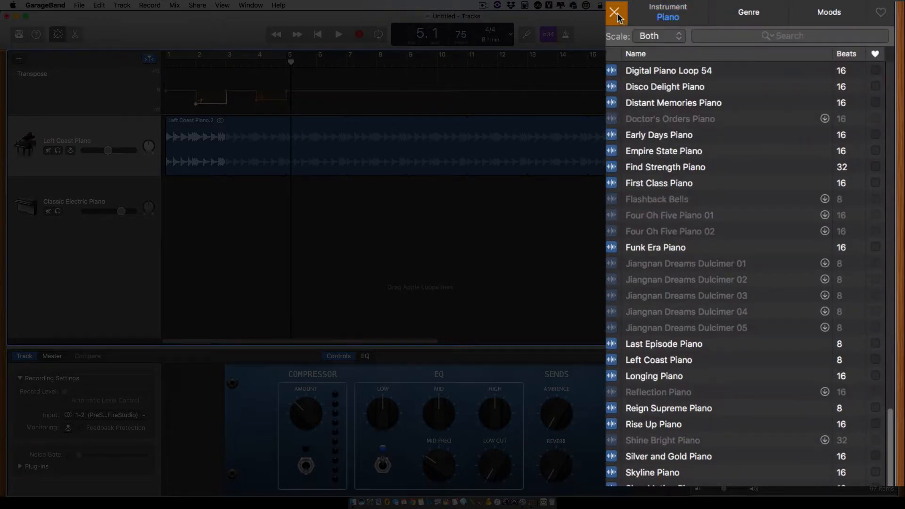
click(618, 16)
click(662, 14)
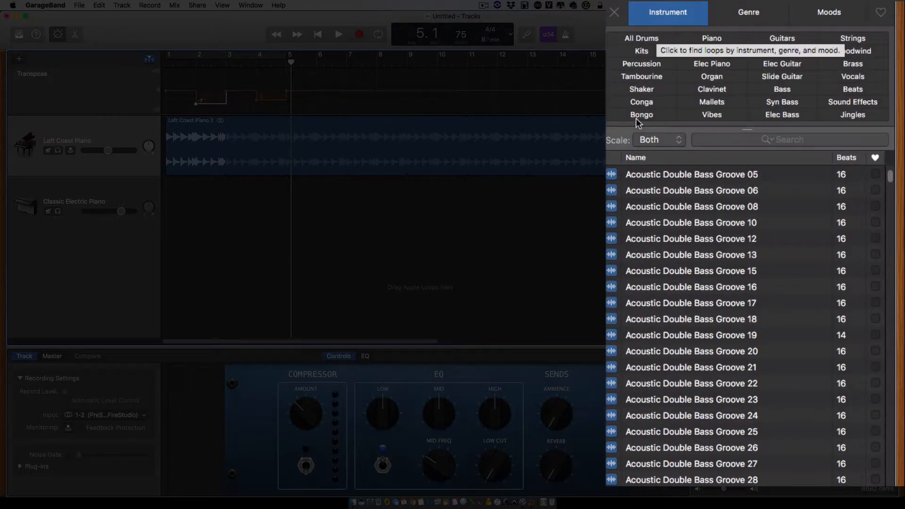
click(763, 89)
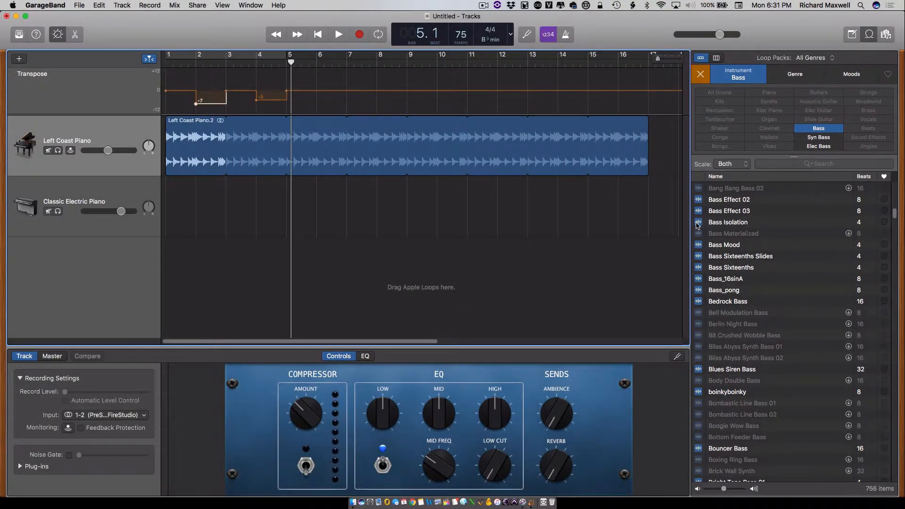
click(698, 225)
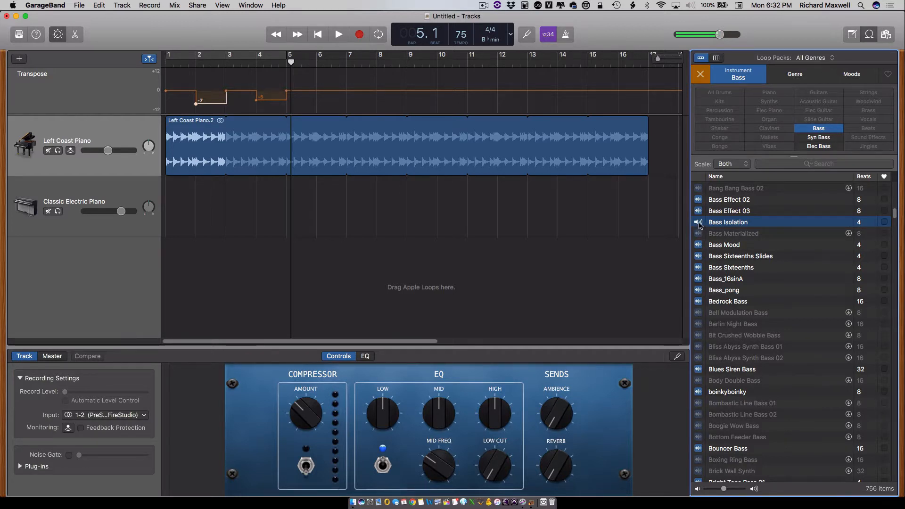
drag(700, 225, 162, 259)
drag(111, 246, 111, 189)
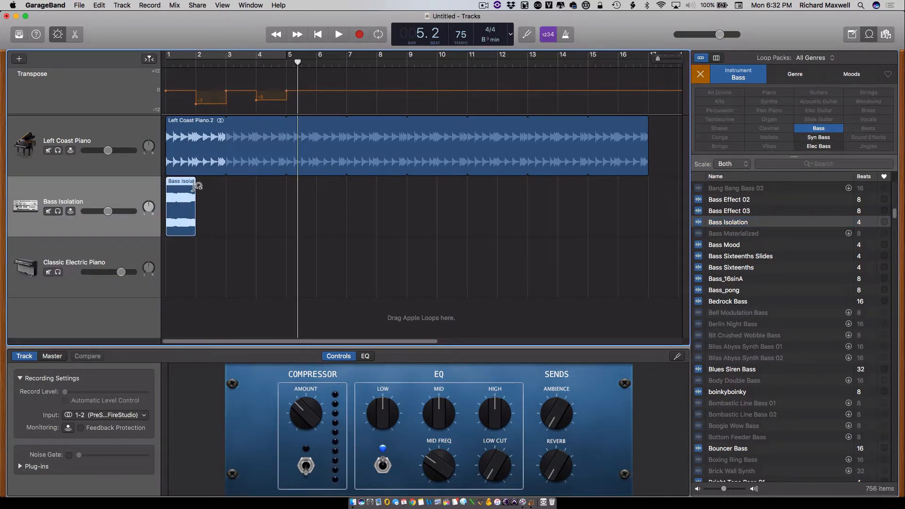
Loop the Bass Isolation region out to bar 17 and play both tracks from the start
drag(197, 185, 647, 193)
click(318, 34)
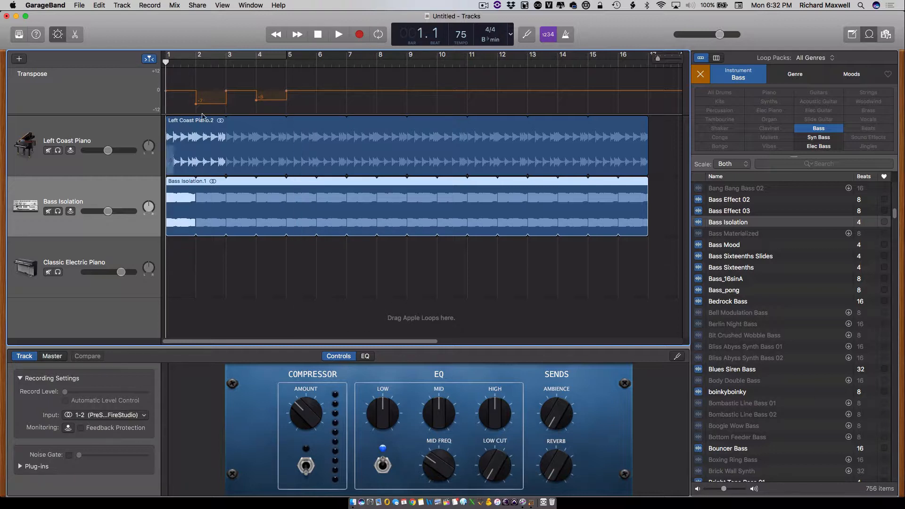
key(space)
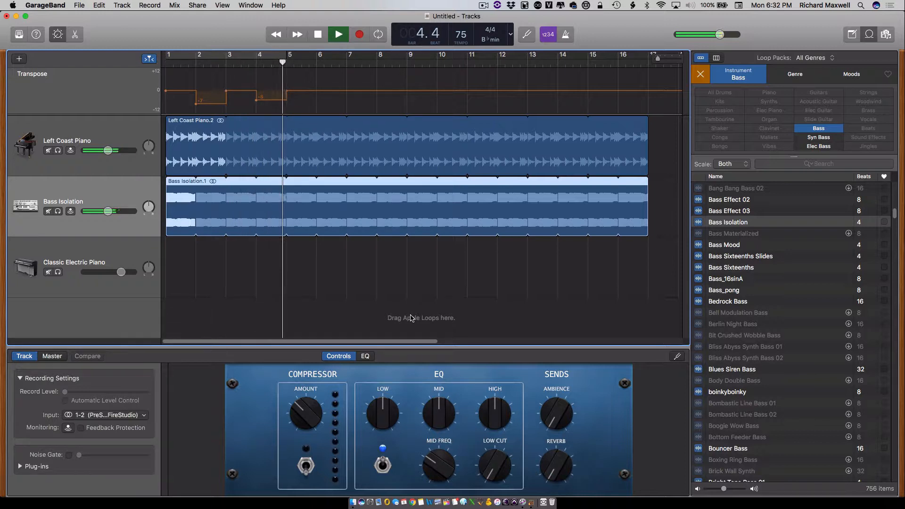
key(space)
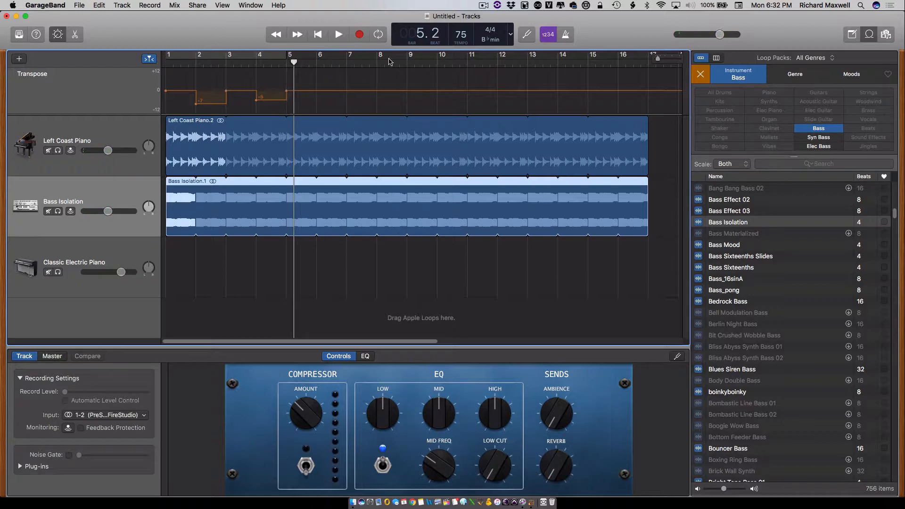
Play the piano and bass from around bar 9 to hear the untransposed section, and return to the beginning
click(413, 61)
key(space)
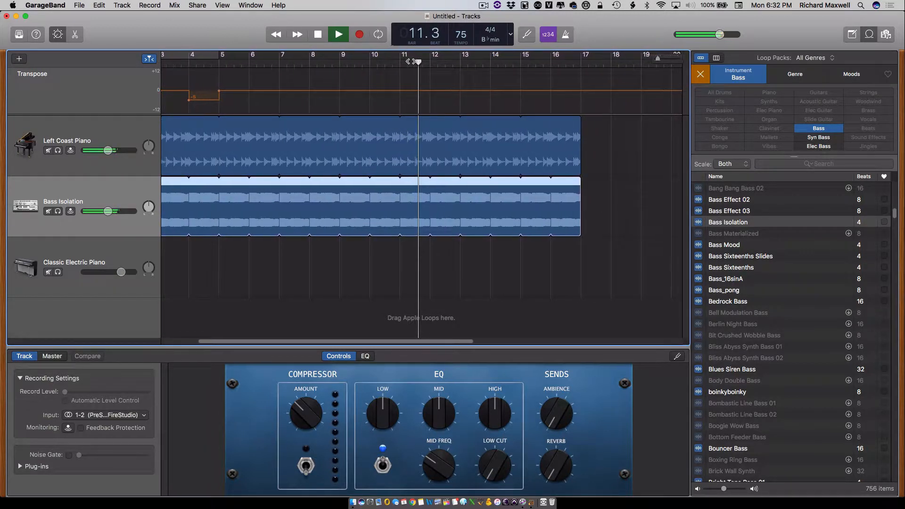
key(space)
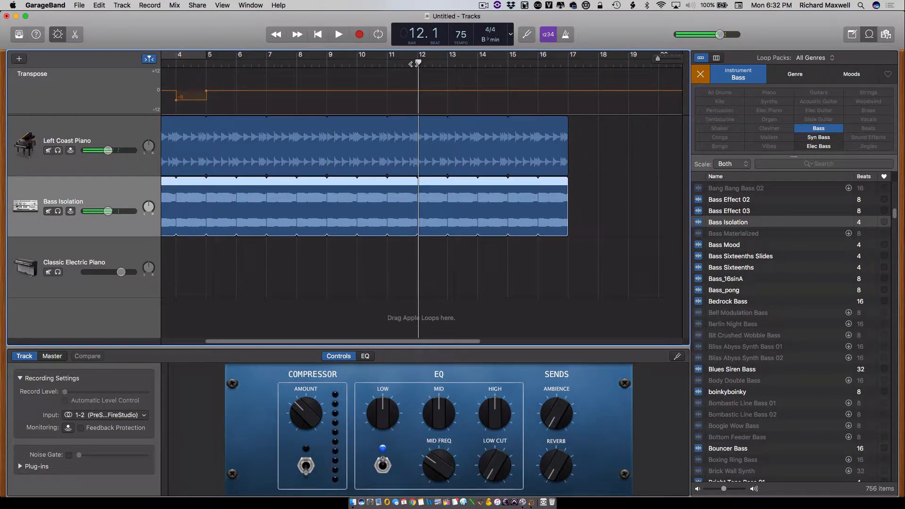
click(318, 35)
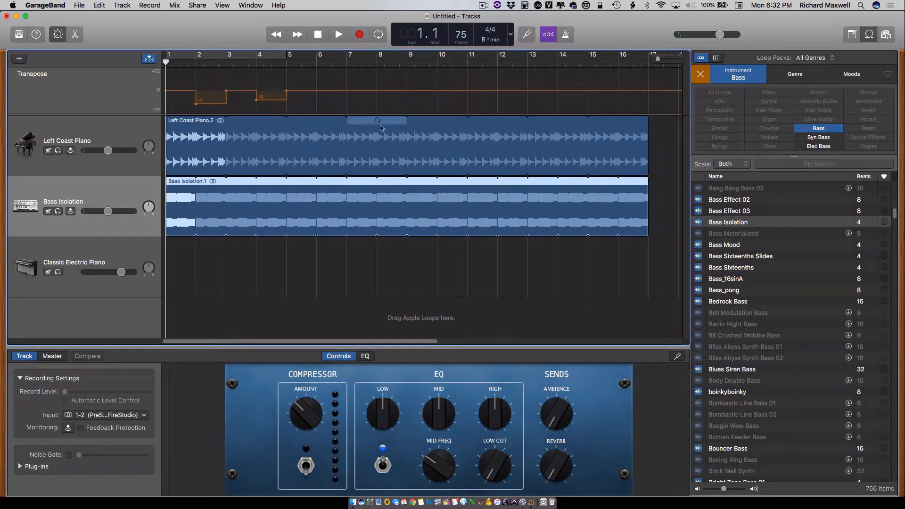
Create a Drummer track and play it together with the transposed piano and bass loops
click(19, 60)
click(579, 114)
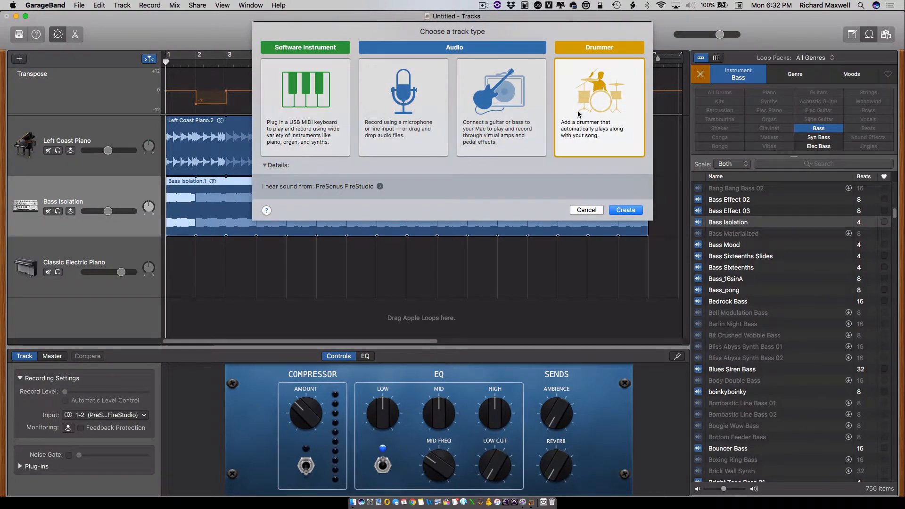
click(609, 210)
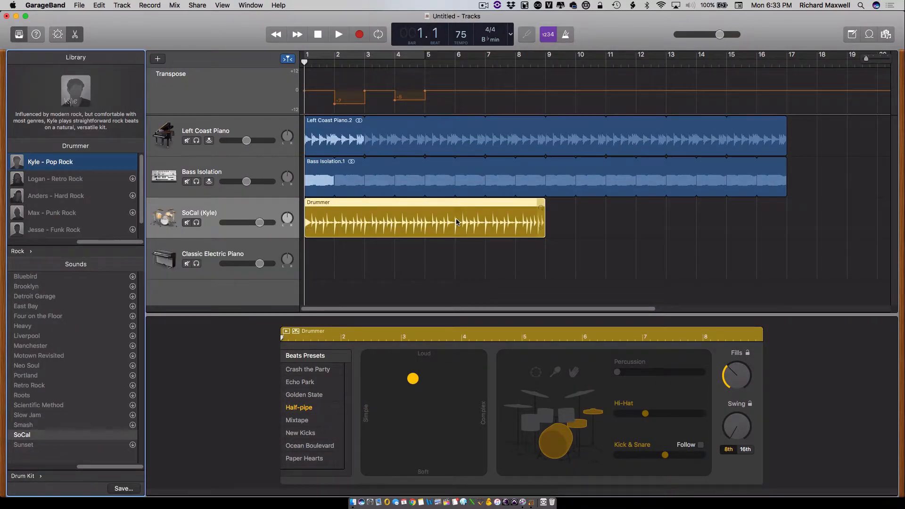
key(space)
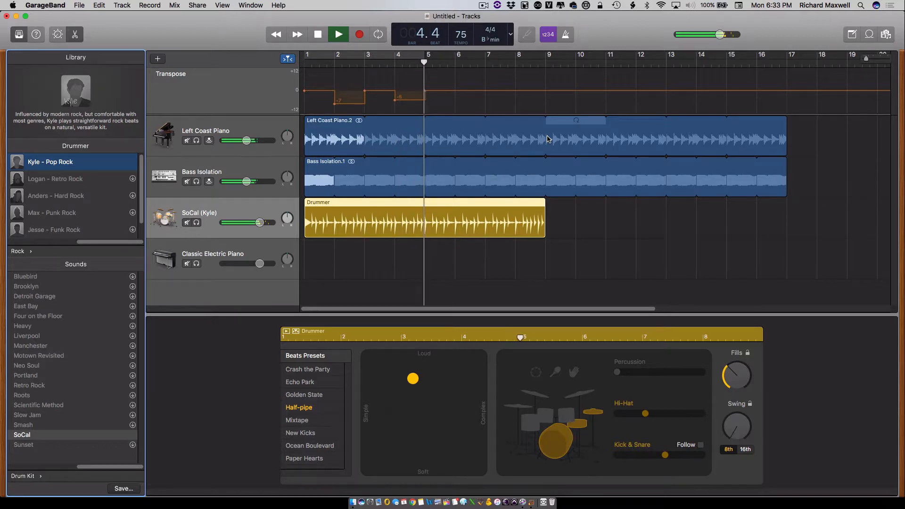
key(space)
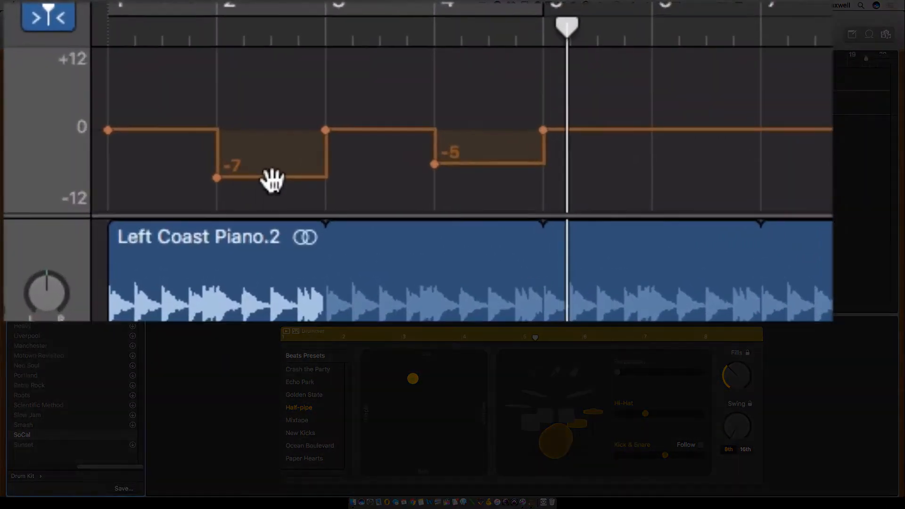
Set the transposition to 0 for bar 2 and to +5 for bar 3
drag(273, 178, 282, 132)
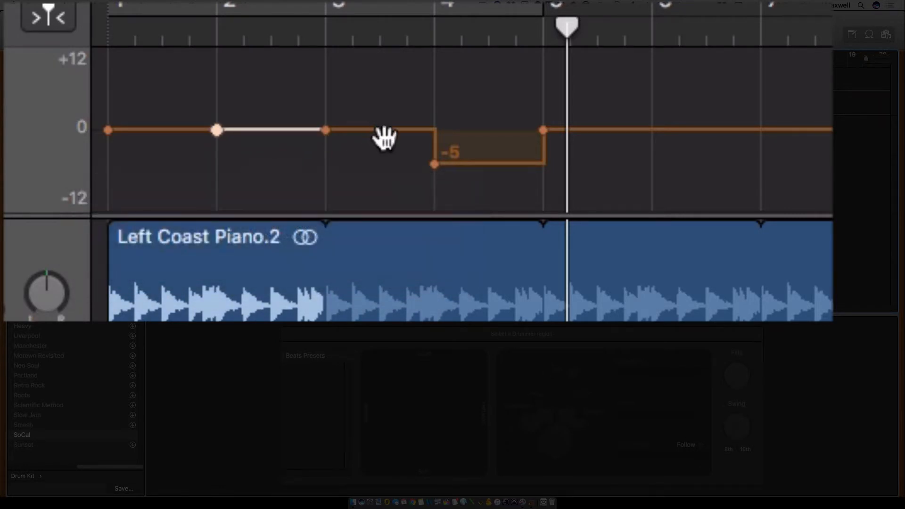
click(385, 139)
drag(385, 140, 387, 96)
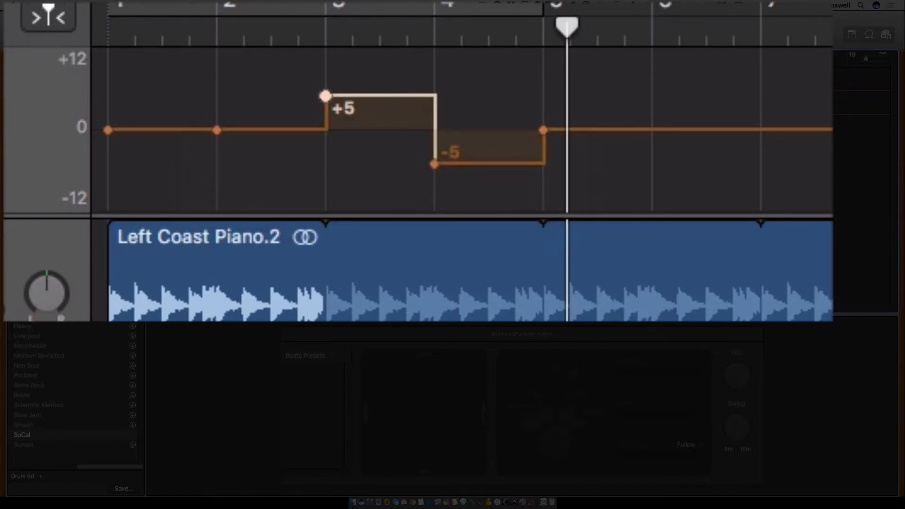
Play the piano, bass and drums from the beginning through the first four bars to hear the revised progression, and stop playback
key(Return)
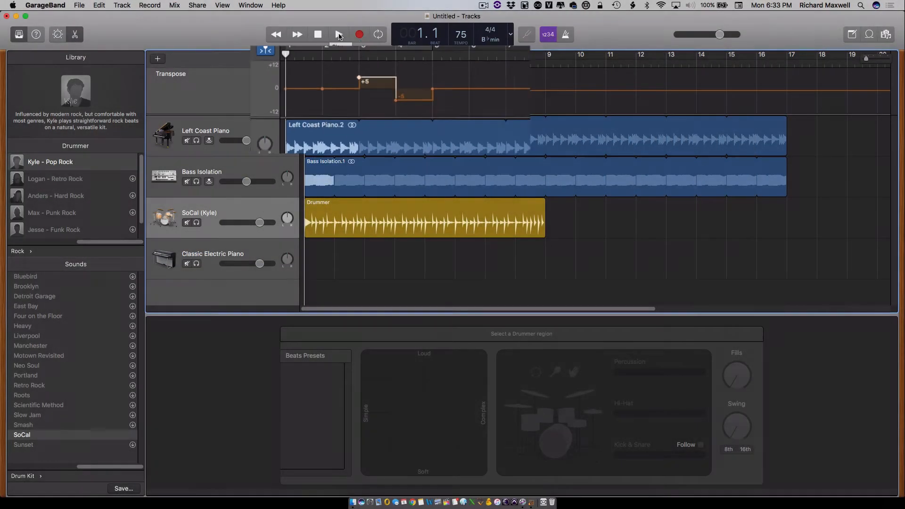
key(space)
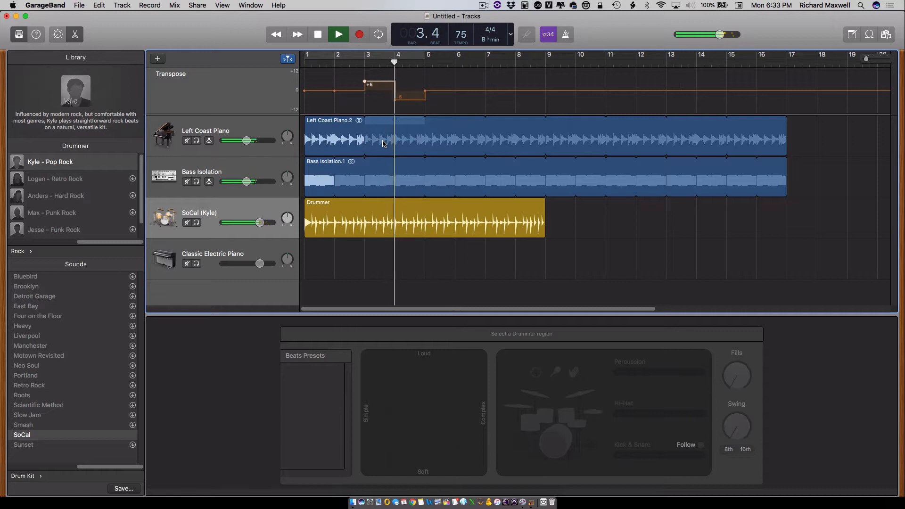
click(319, 36)
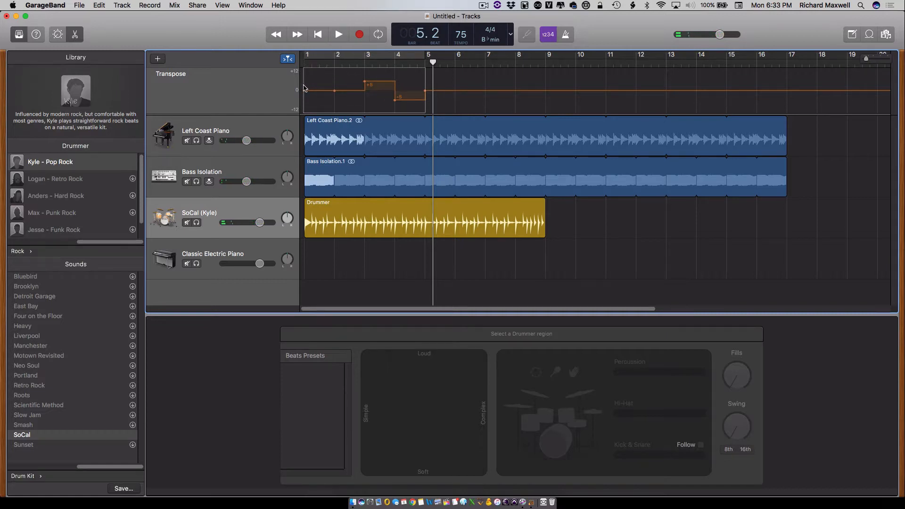
Copy the transposition points of the first four bars and paste them at bar 5
click(523, 104)
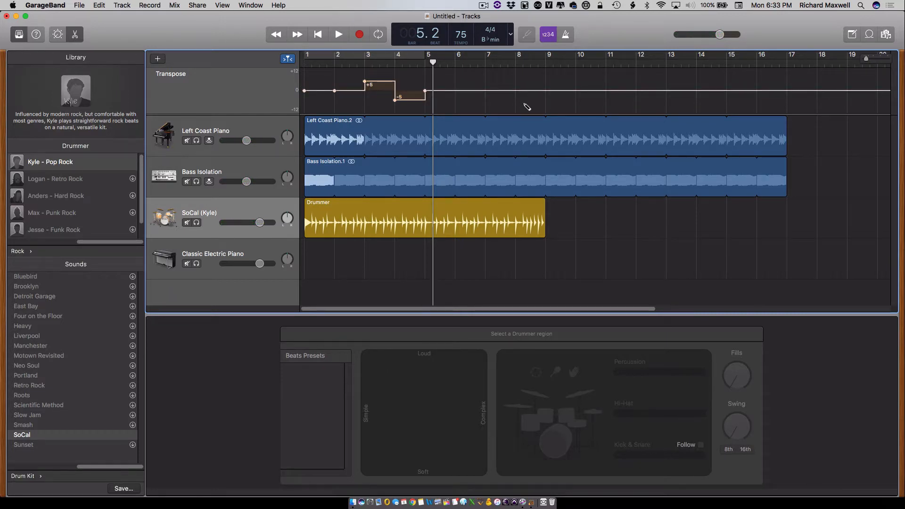
drag(433, 63, 426, 63)
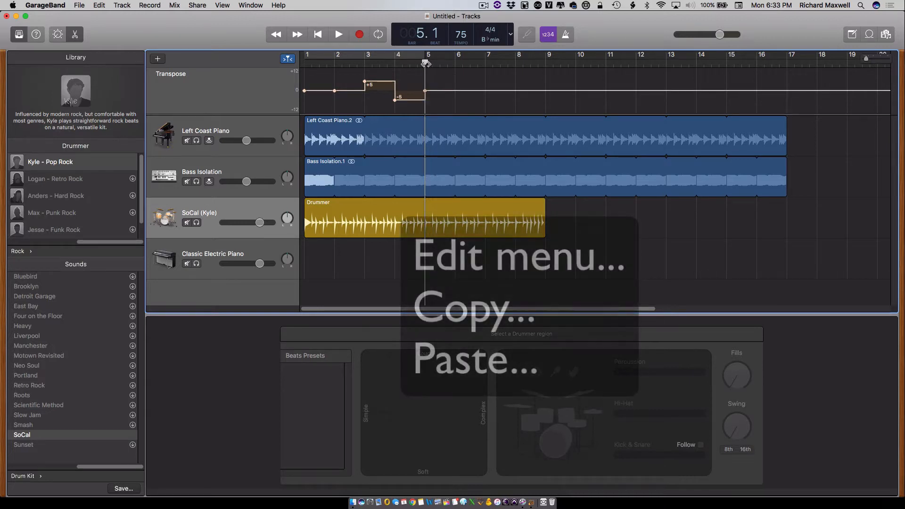
key(super+v)
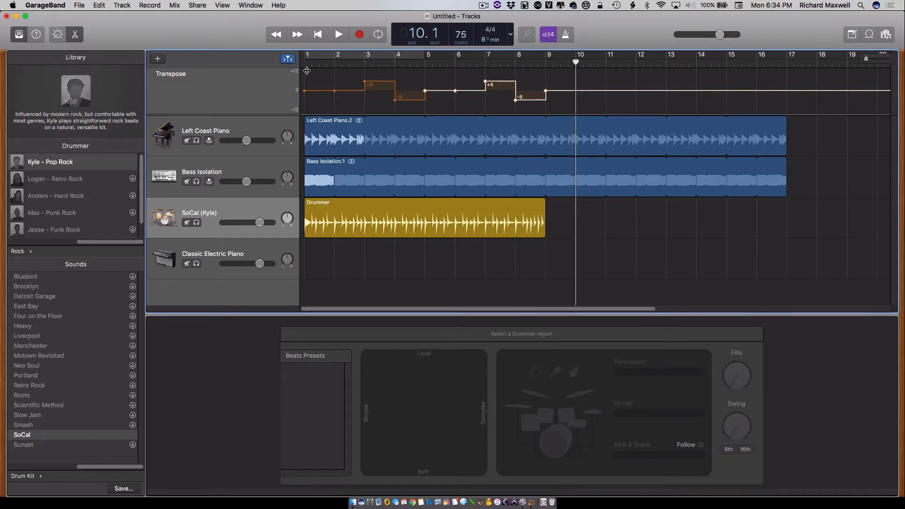
Show the arrangement track and add a first section starting at bar 1
click(119, 5)
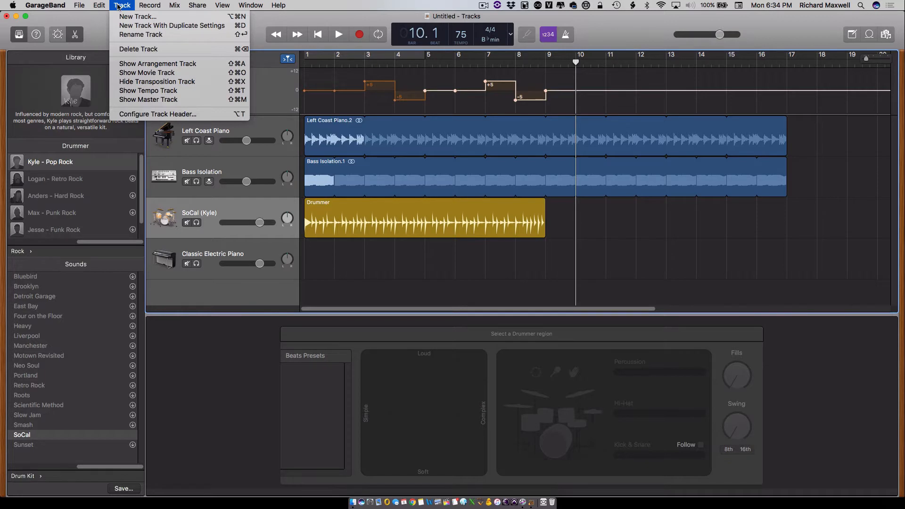
click(141, 64)
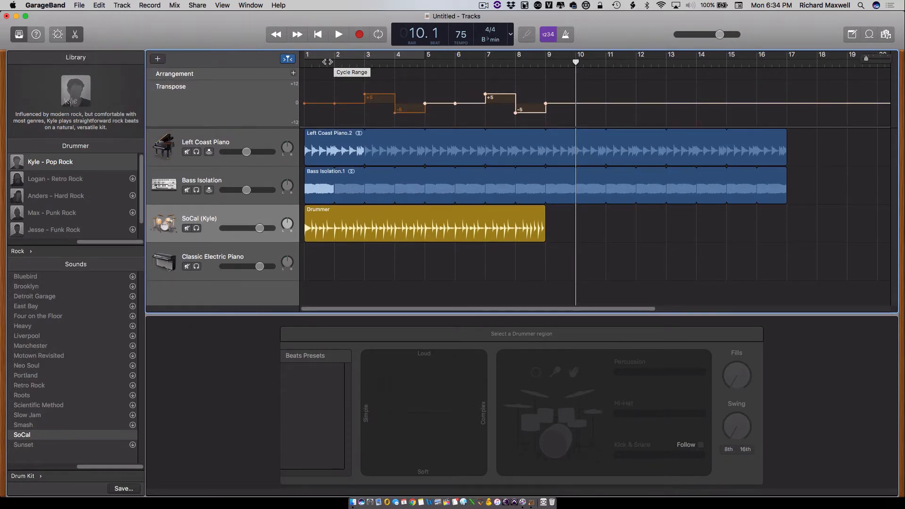
click(293, 73)
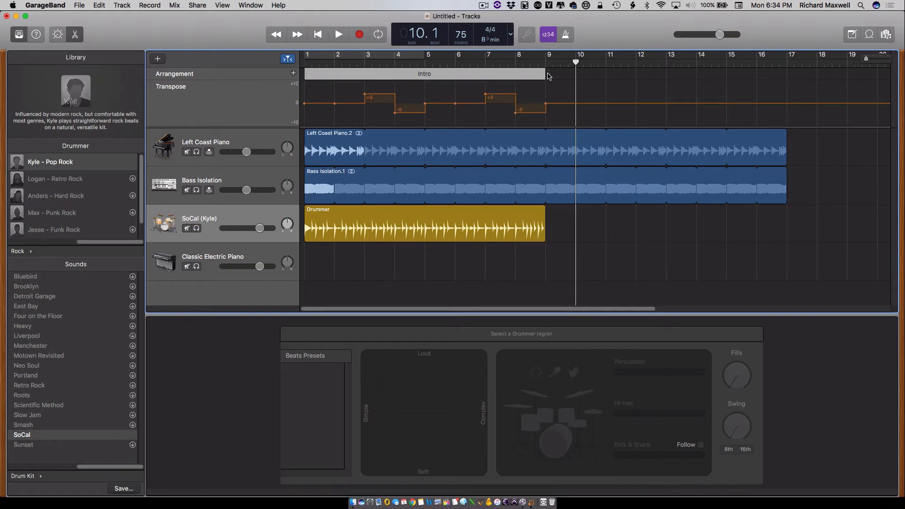
Shorten the first arrangement section to end at bar 5 and rename it V1
mouse_move(543, 77)
mouse_down()
mouse_move(419, 77)
mouse_move(426, 78)
mouse_up()
click(382, 76)
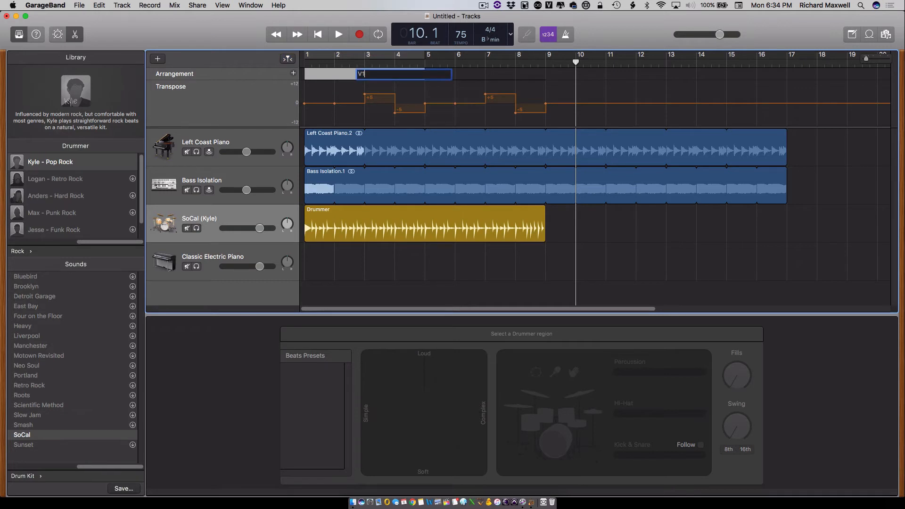
text(V1)
key(Return)
Add a second arrangement section from bar 5 to bar 9 named Verse 2, and return the playhead to the beginning
click(293, 74)
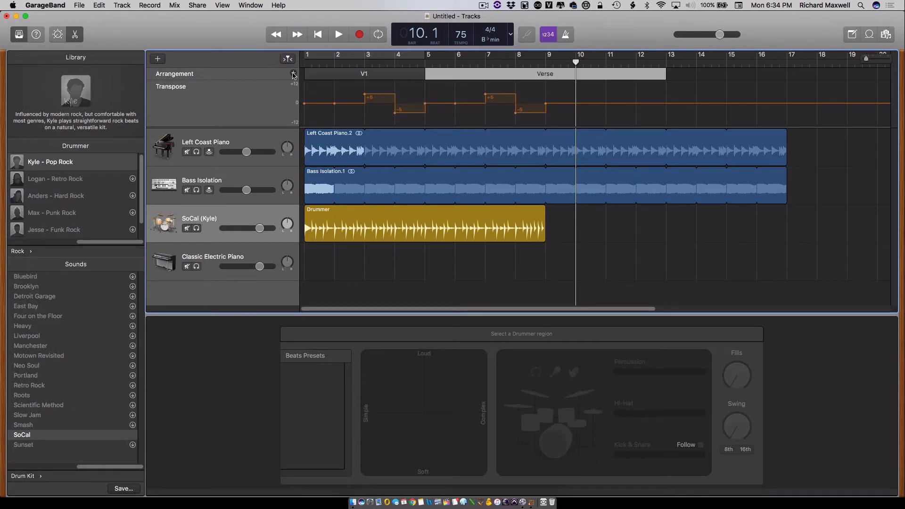
drag(665, 77, 545, 75)
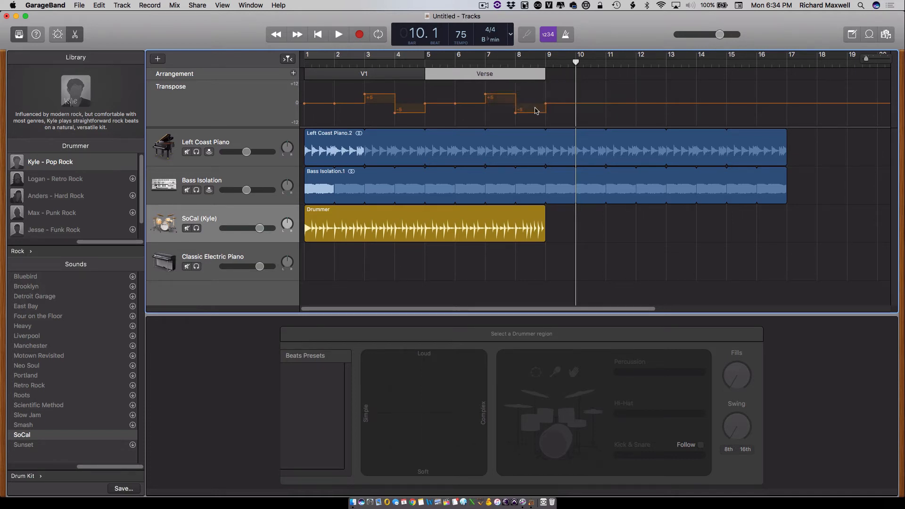
click(488, 75)
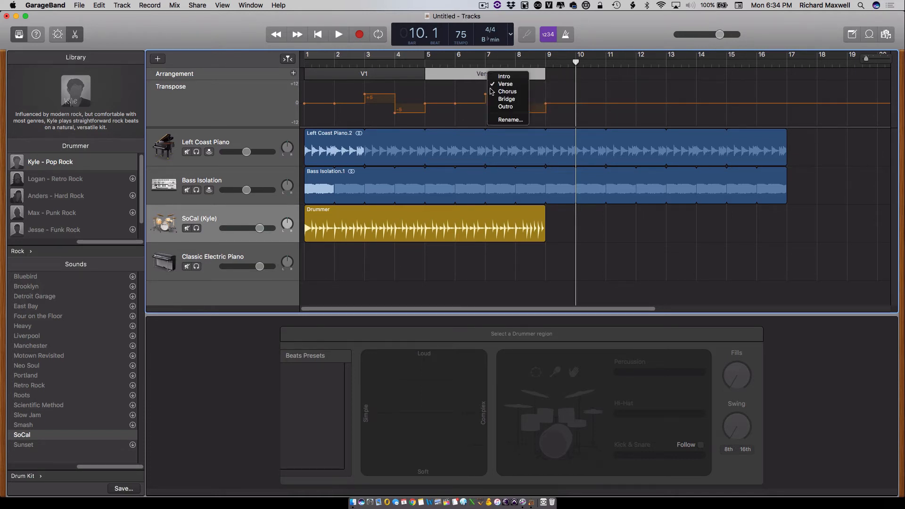
click(468, 73)
click(481, 75)
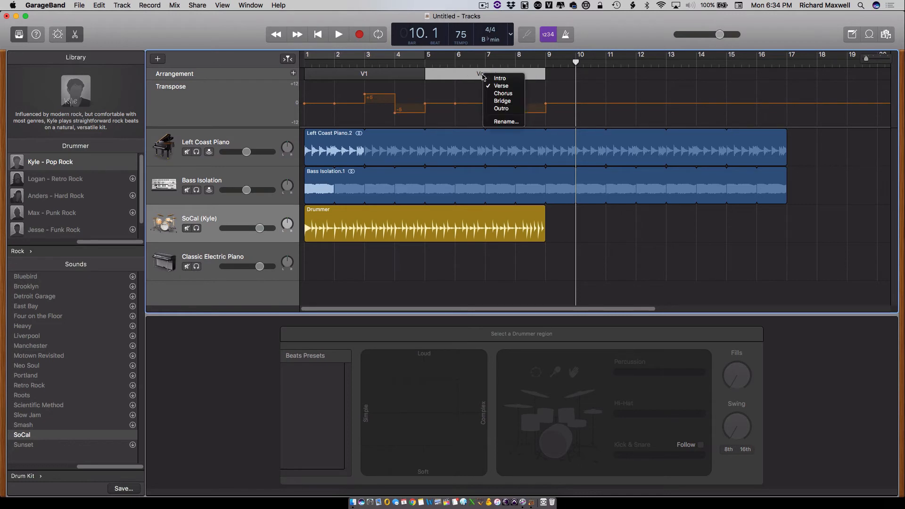
click(480, 75)
double_click(479, 74)
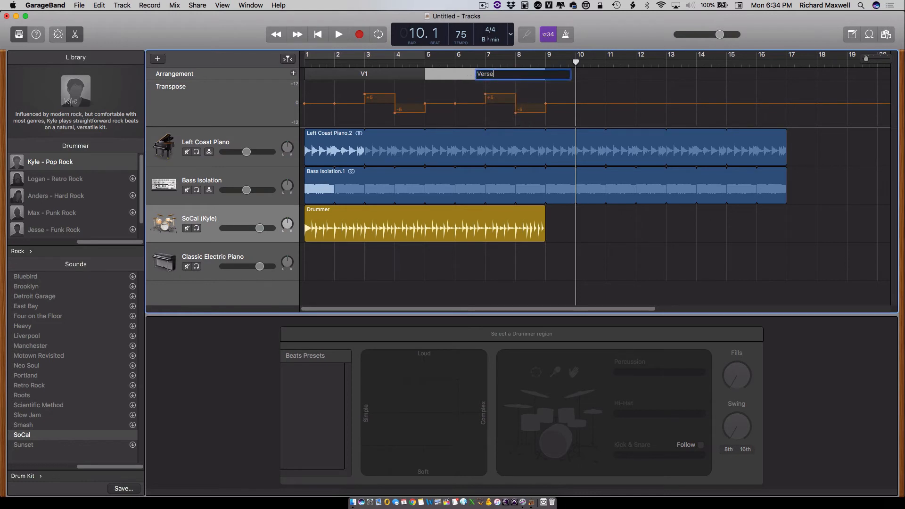
text(2)
key(Return)
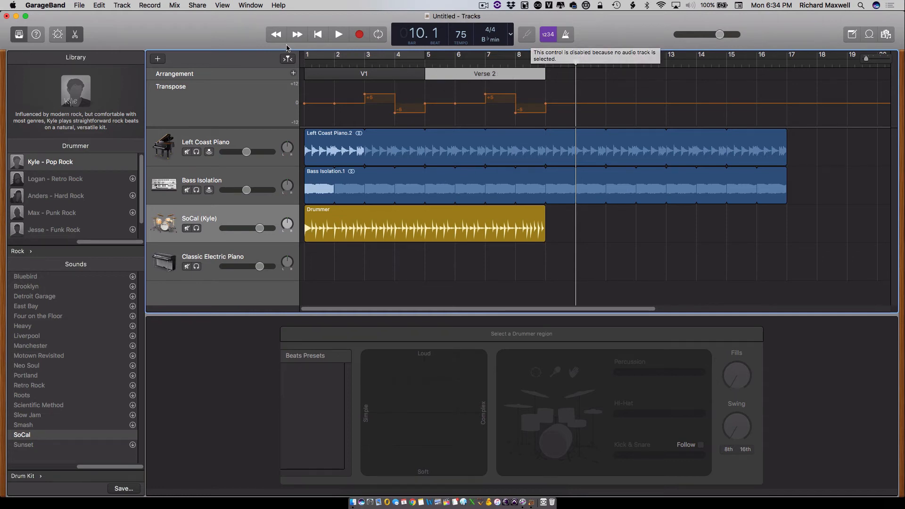
click(317, 35)
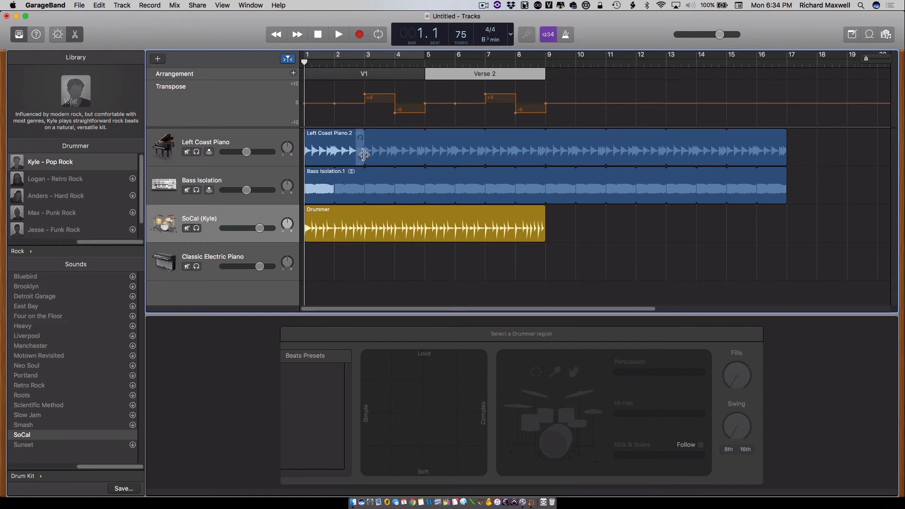